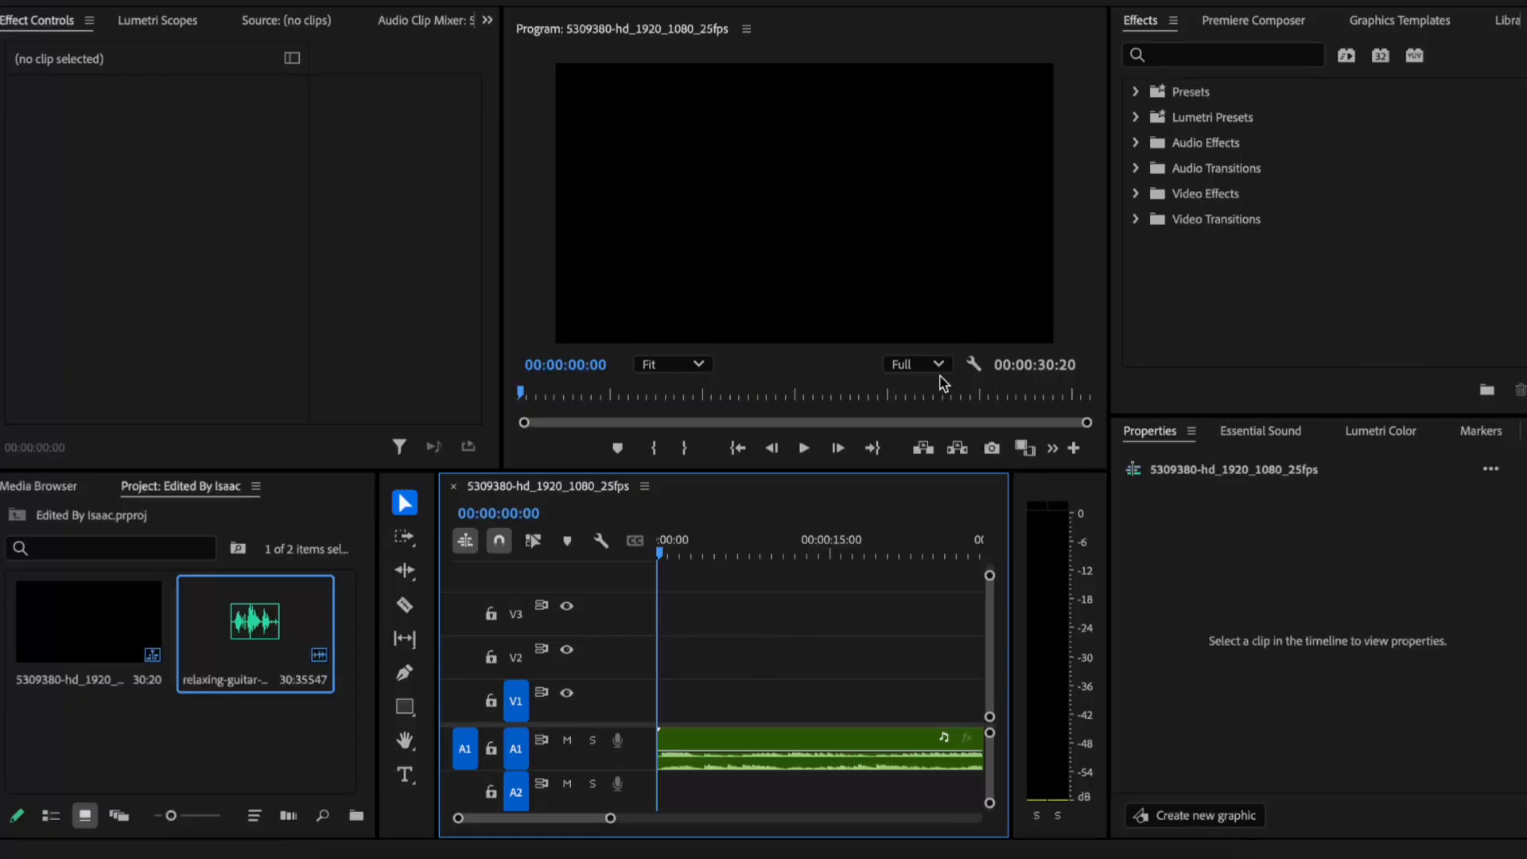
Locate Convolution Reverb among the audio reverb effects and play the guitar clip without any reverb
{"action": "left_click", "coordinate": [1136, 143]}
{"action": "left_click", "coordinate": [1150, 272]}
{"action": "scroll", "coordinate": [1223, 307], "scroll_direction": "down", "scroll_amount": 1}
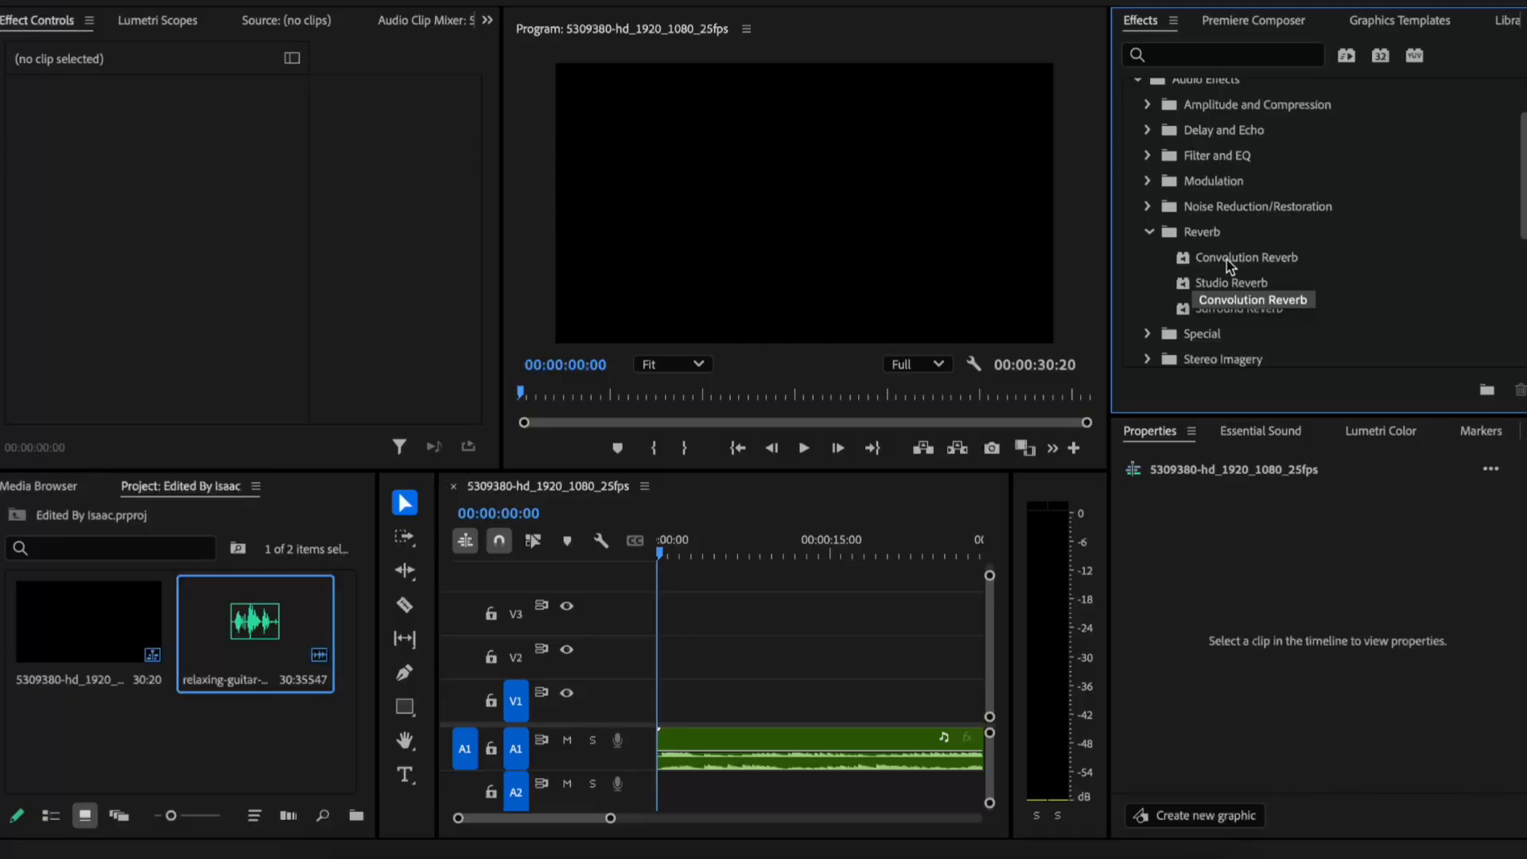
{"action": "left_click", "coordinate": [1247, 259]}
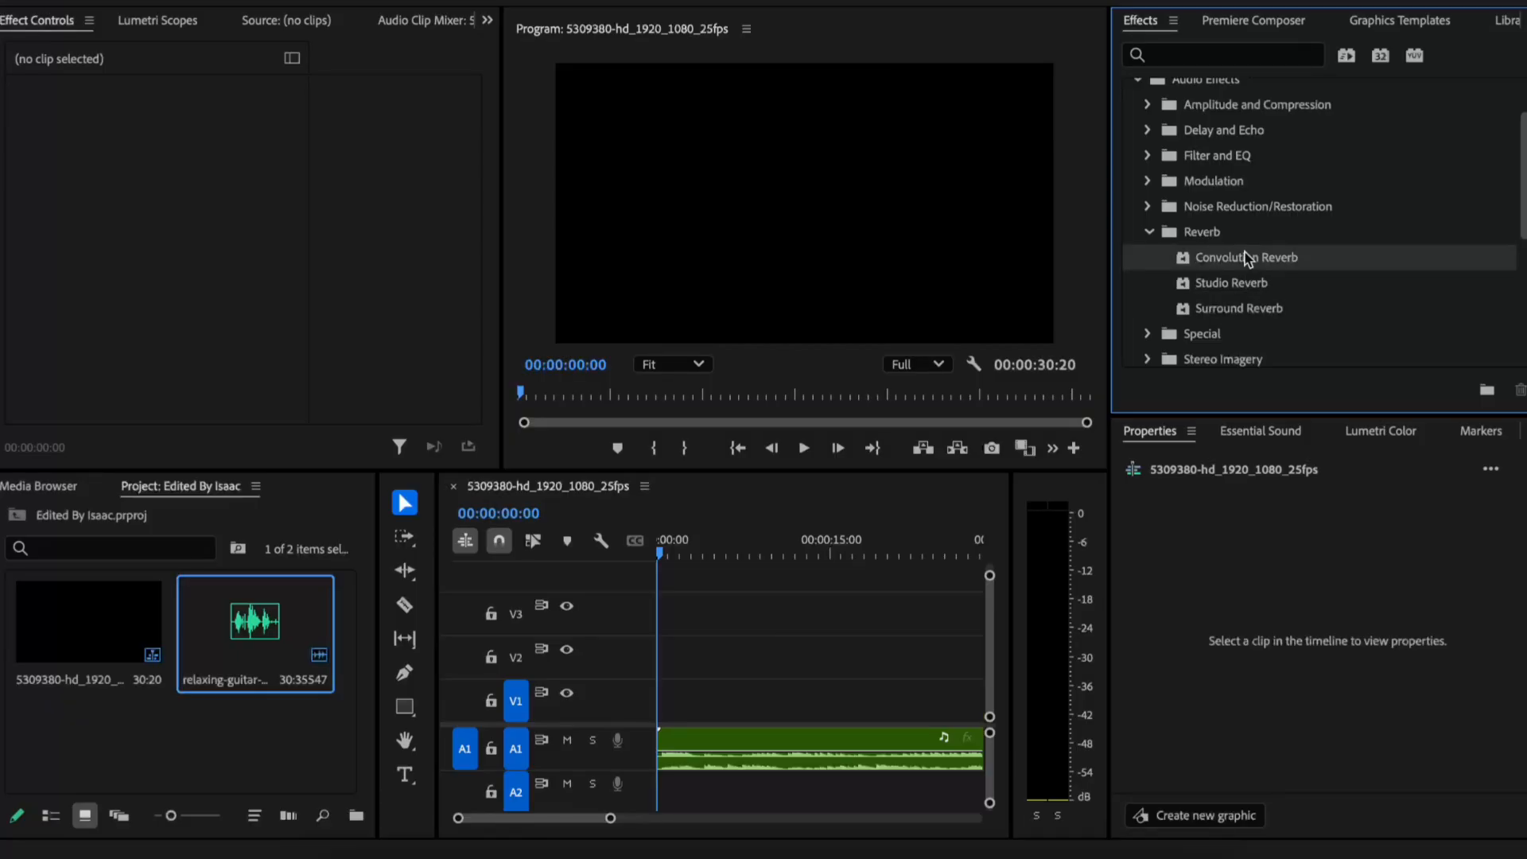
{"action": "left_click", "coordinate": [689, 565]}
{"action": "key", "text": "space"}
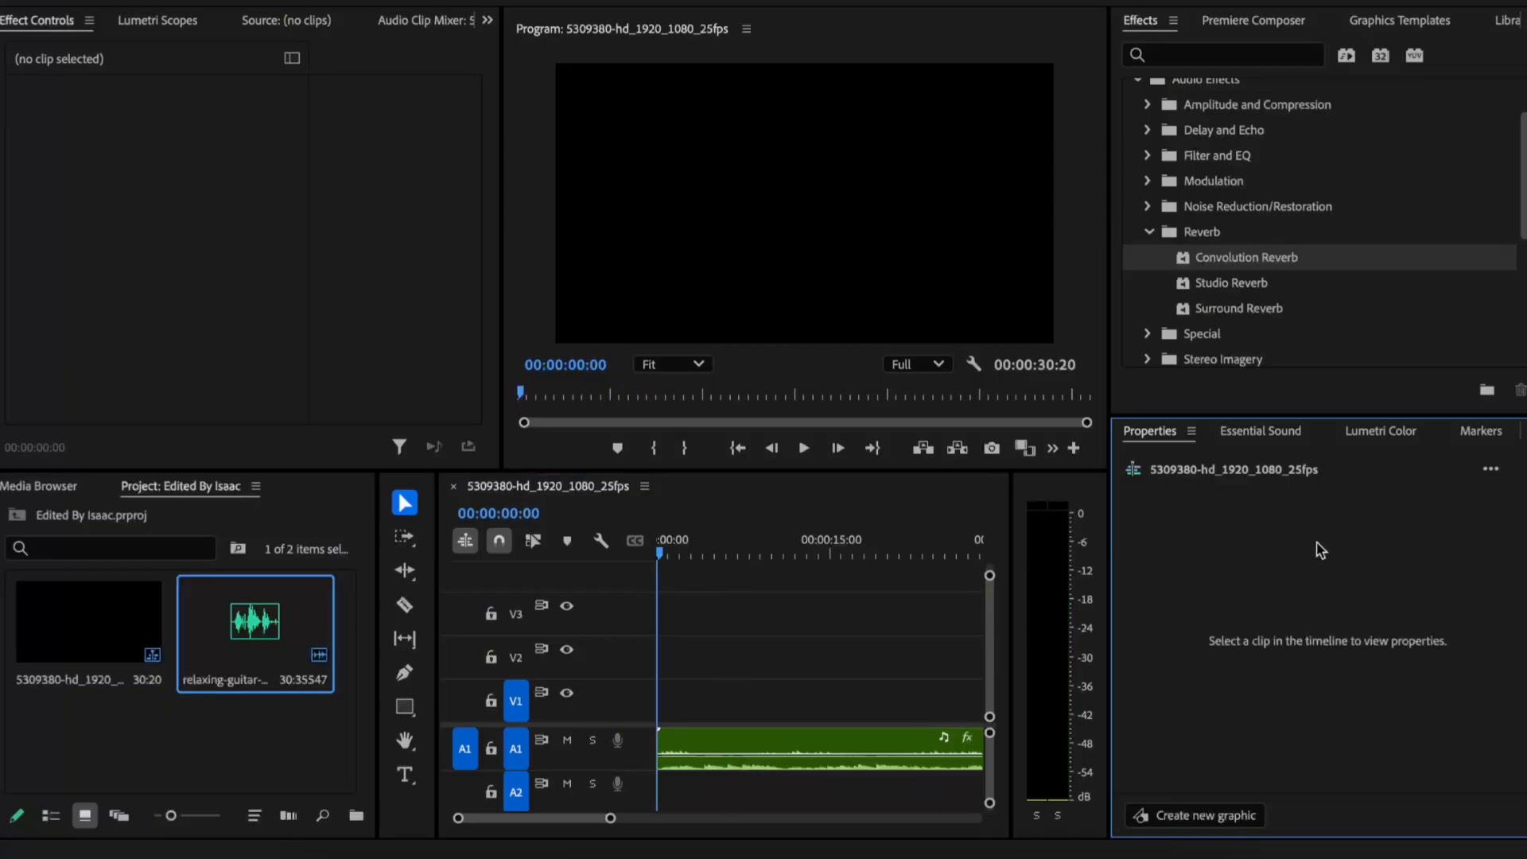
Apply Convolution Reverb to the relaxing-guitar clip on track A1 and play it back to hear the effect
{"action": "left_click", "coordinate": [1247, 263]}
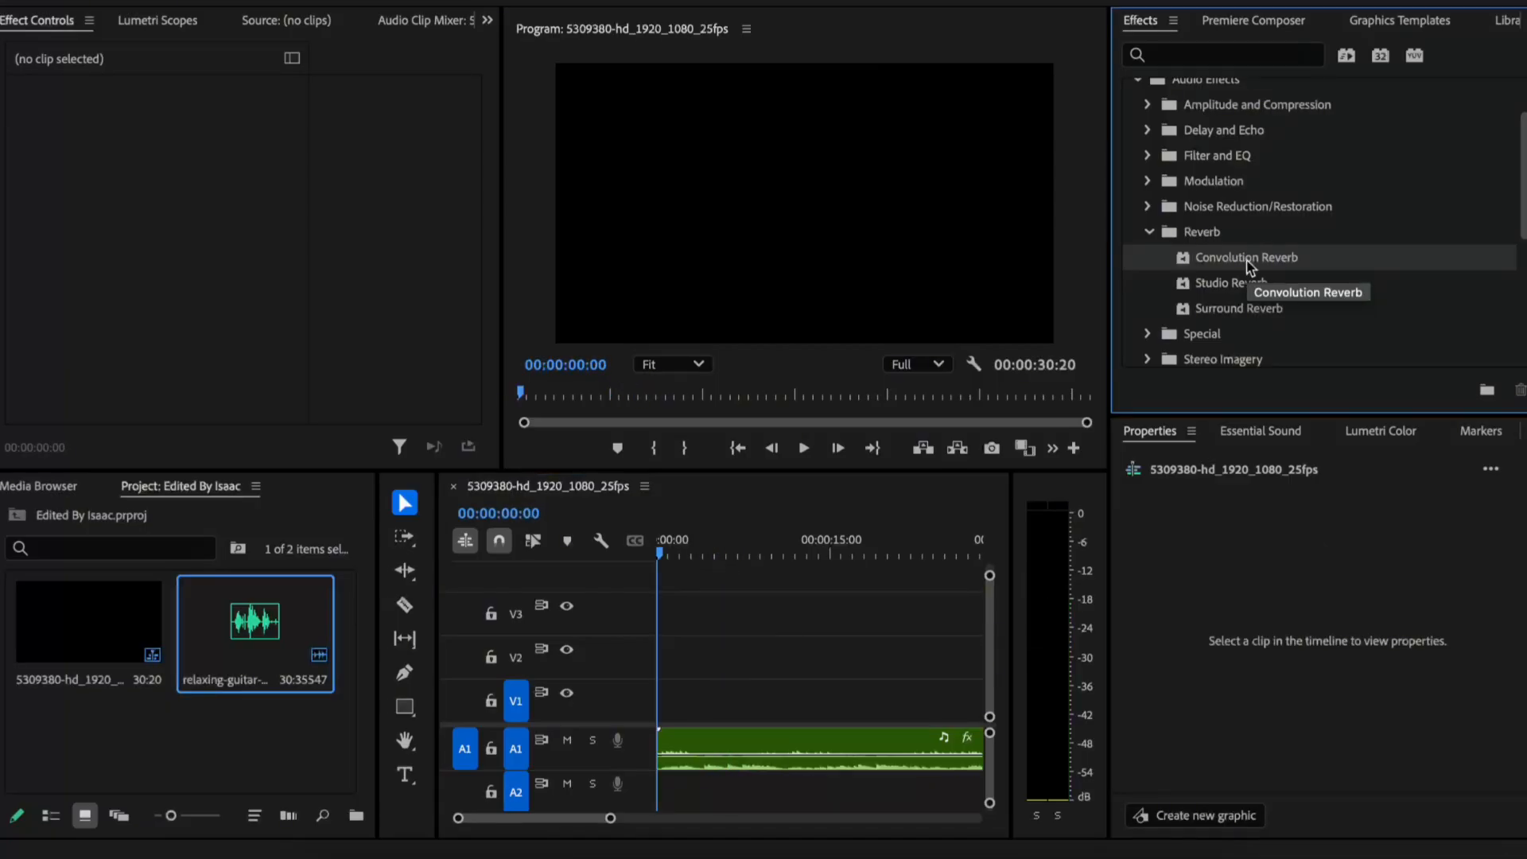
{"action": "left_click_drag", "start_coordinate": [1247, 263], "coordinate": [773, 741]}
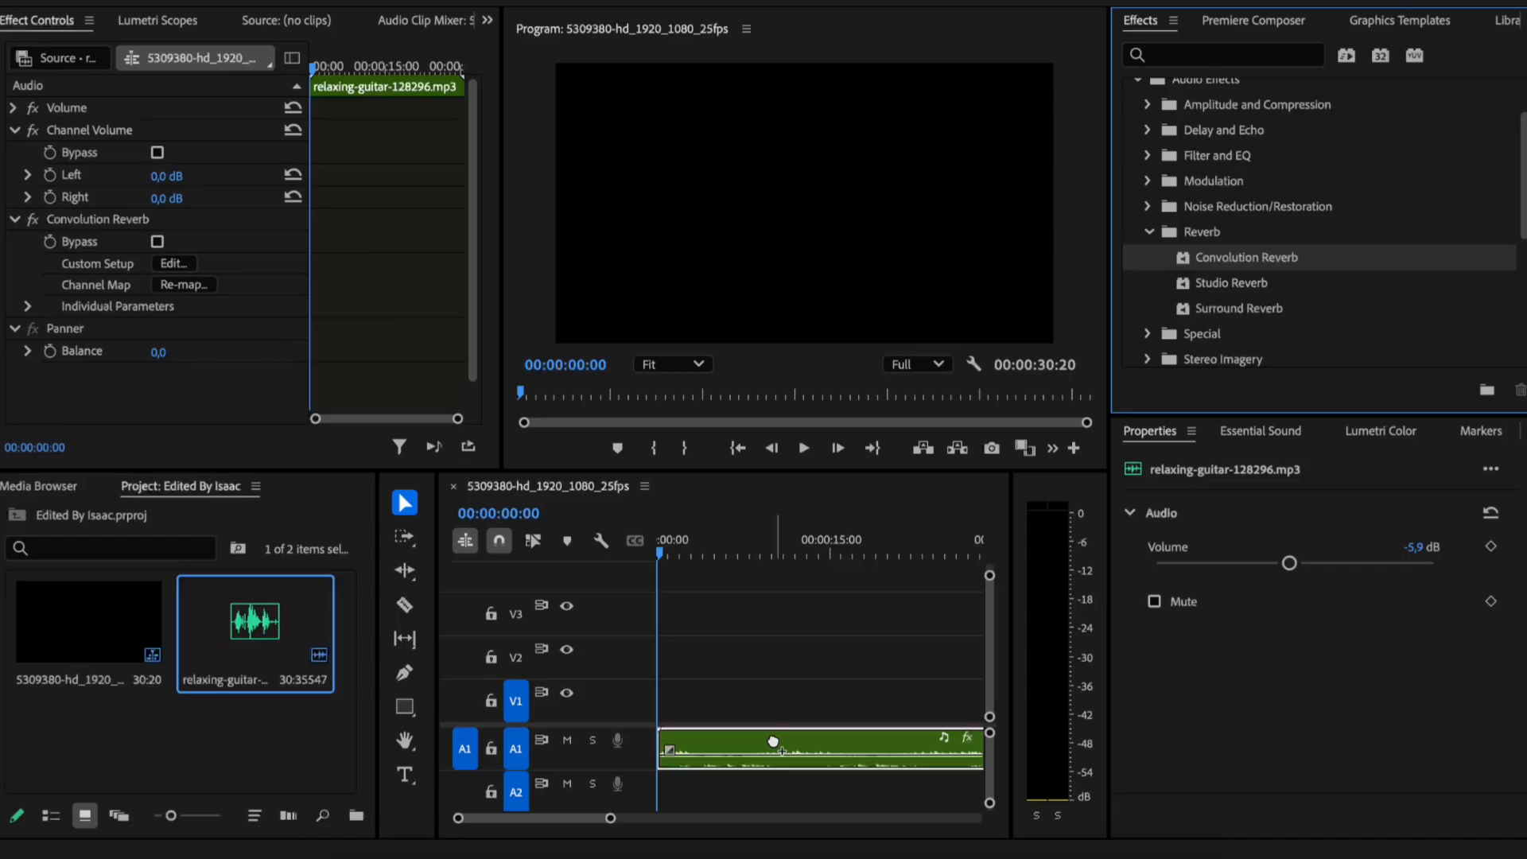
{"action": "key", "text": "space"}
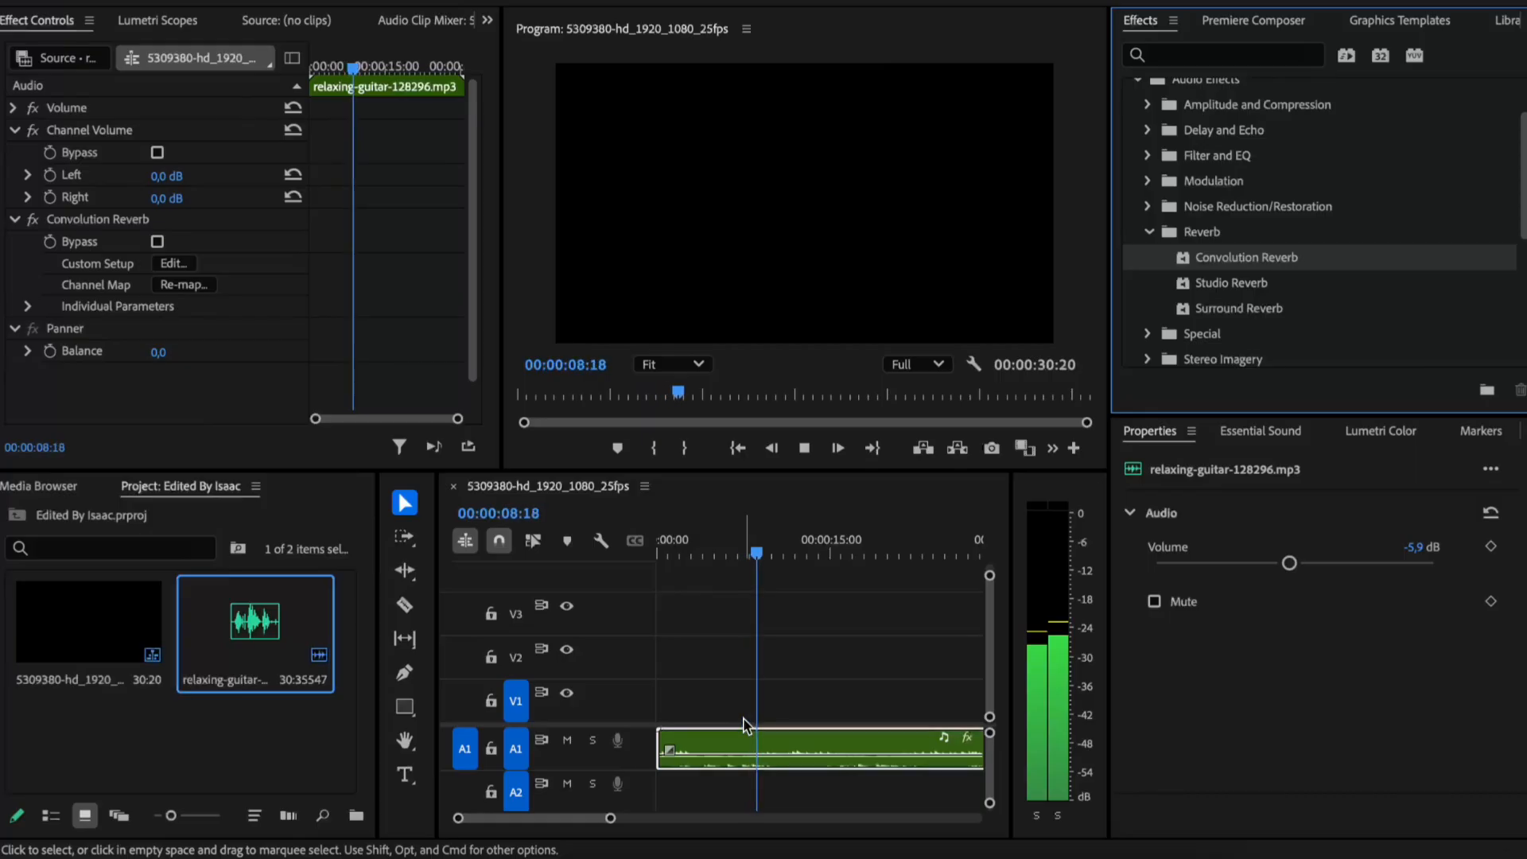
{"action": "key", "text": "space"}
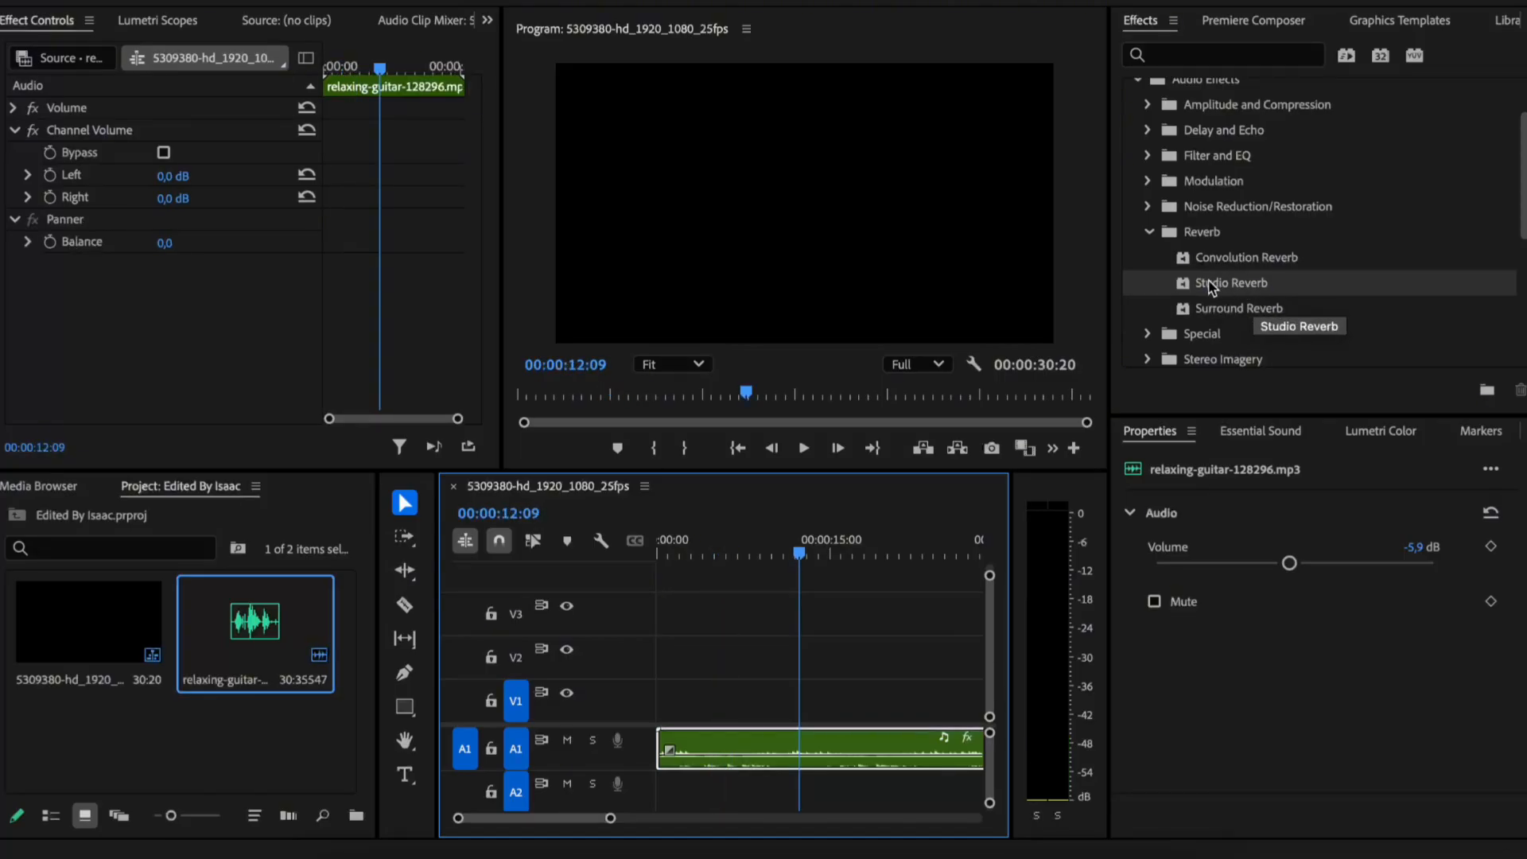
Apply Studio Reverb to the relaxing-guitar clip and expand the effect's individual parameters
{"action": "left_click_drag", "start_coordinate": [1210, 279], "coordinate": [139, 364]}
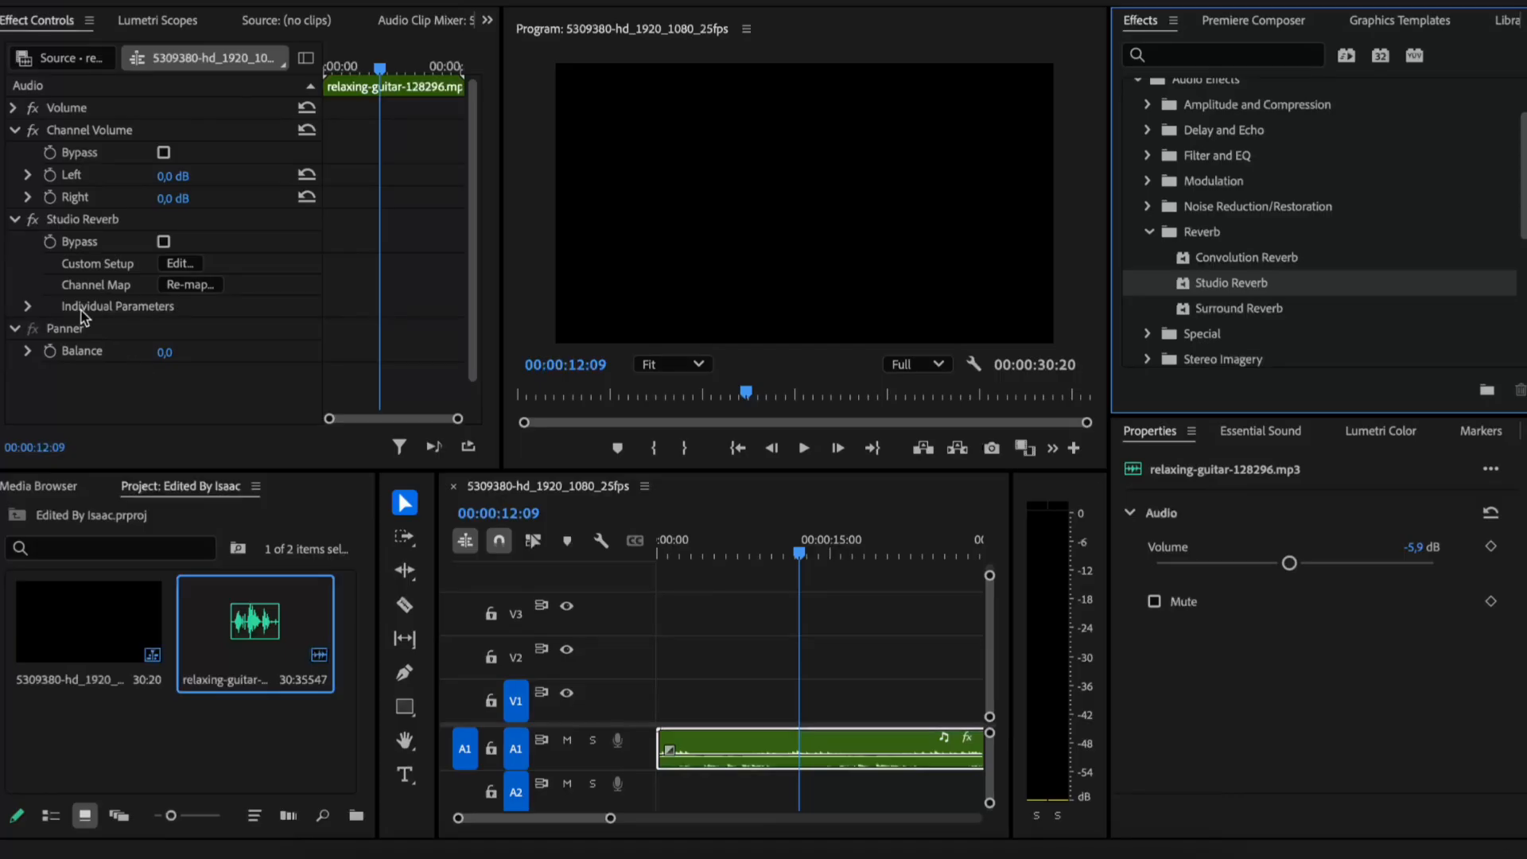
{"action": "left_click", "coordinate": [28, 306]}
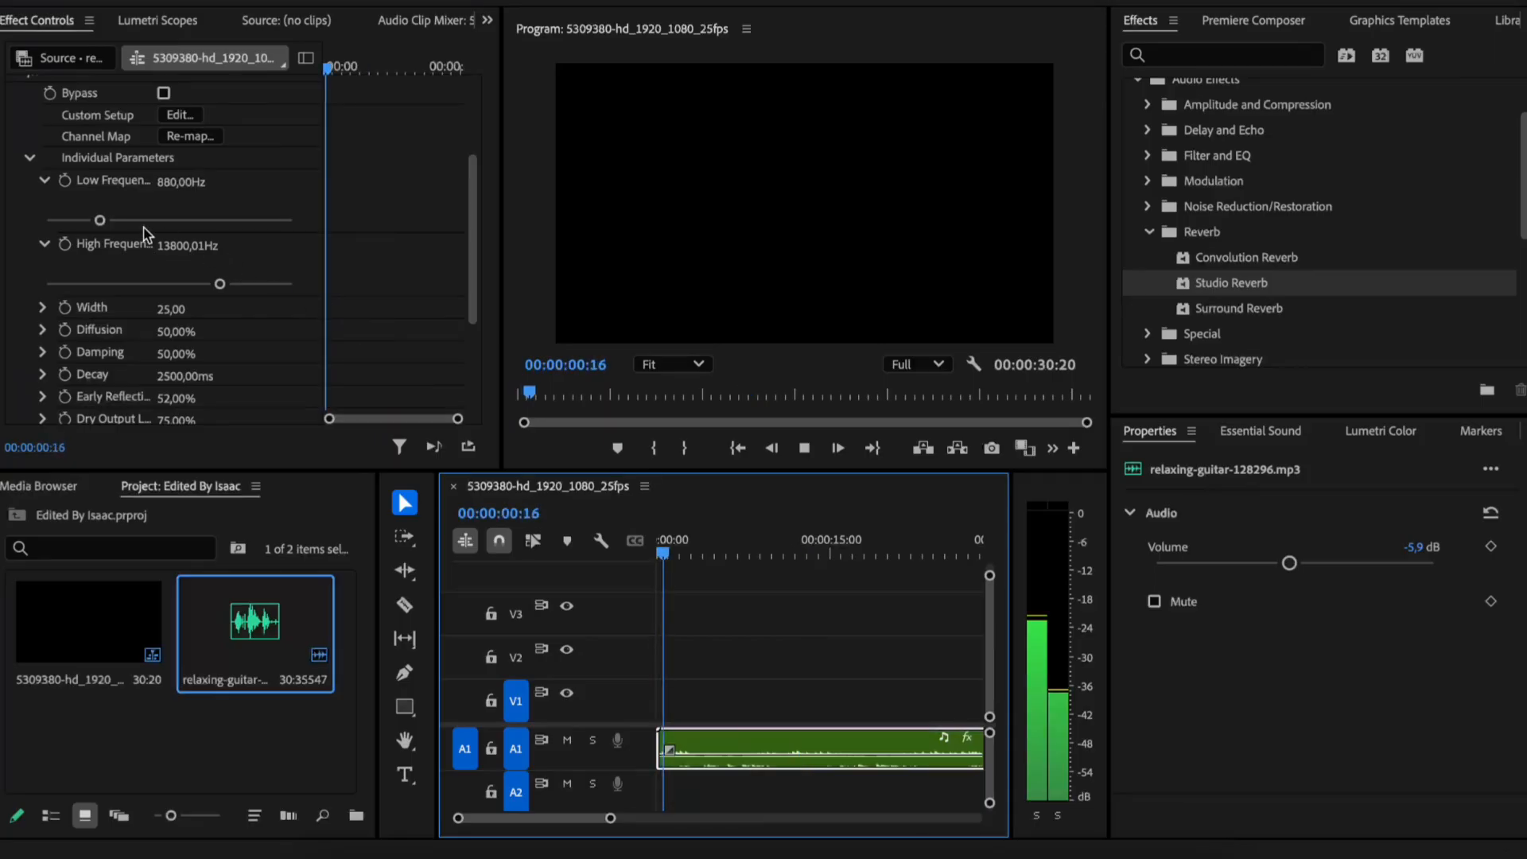
Try extreme values for the Studio Reverb's low and high frequency cuts and for its Width
{"action": "left_click_drag", "start_coordinate": [99, 220], "coordinate": [43, 223]}
{"action": "left_click_drag", "start_coordinate": [192, 285], "coordinate": [301, 296]}
{"action": "left_click_drag", "start_coordinate": [45, 224], "coordinate": [251, 231]}
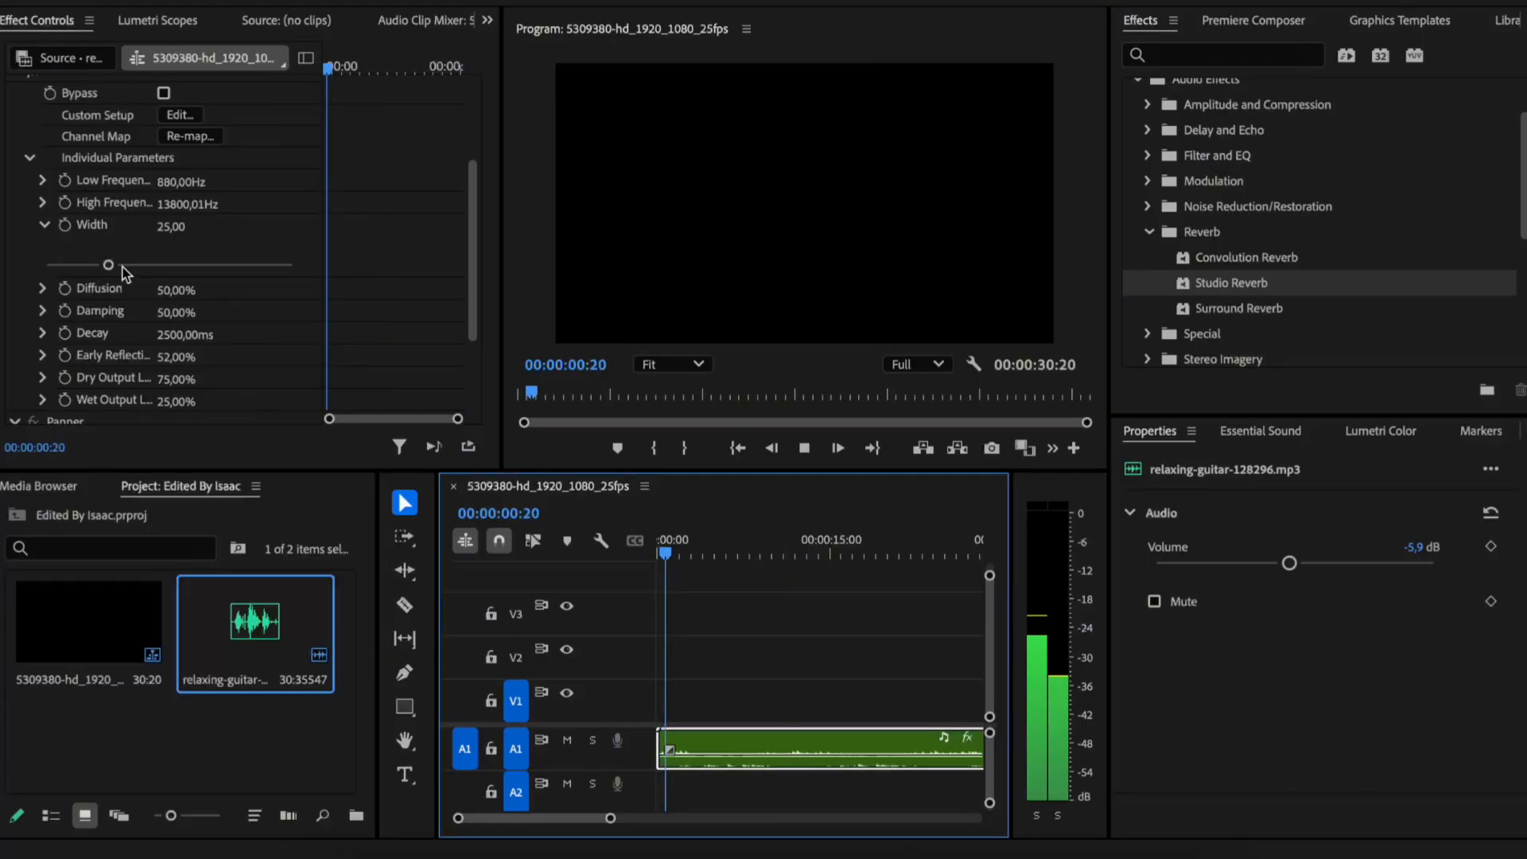
{"action": "left_click_drag", "start_coordinate": [109, 265], "coordinate": [306, 267]}
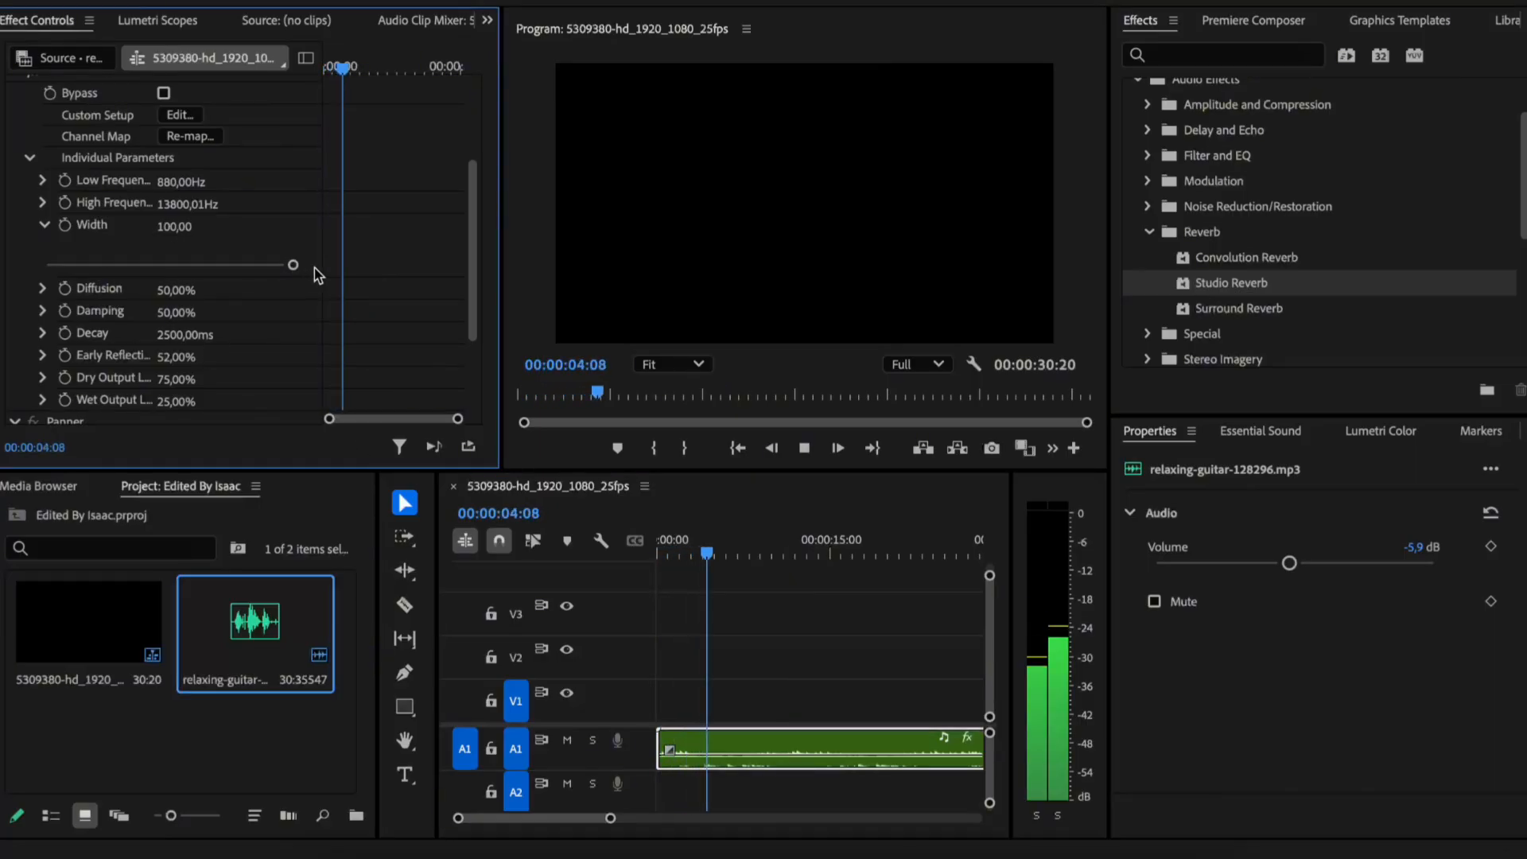
{"action": "left_click_drag", "start_coordinate": [293, 265], "coordinate": [3, 269]}
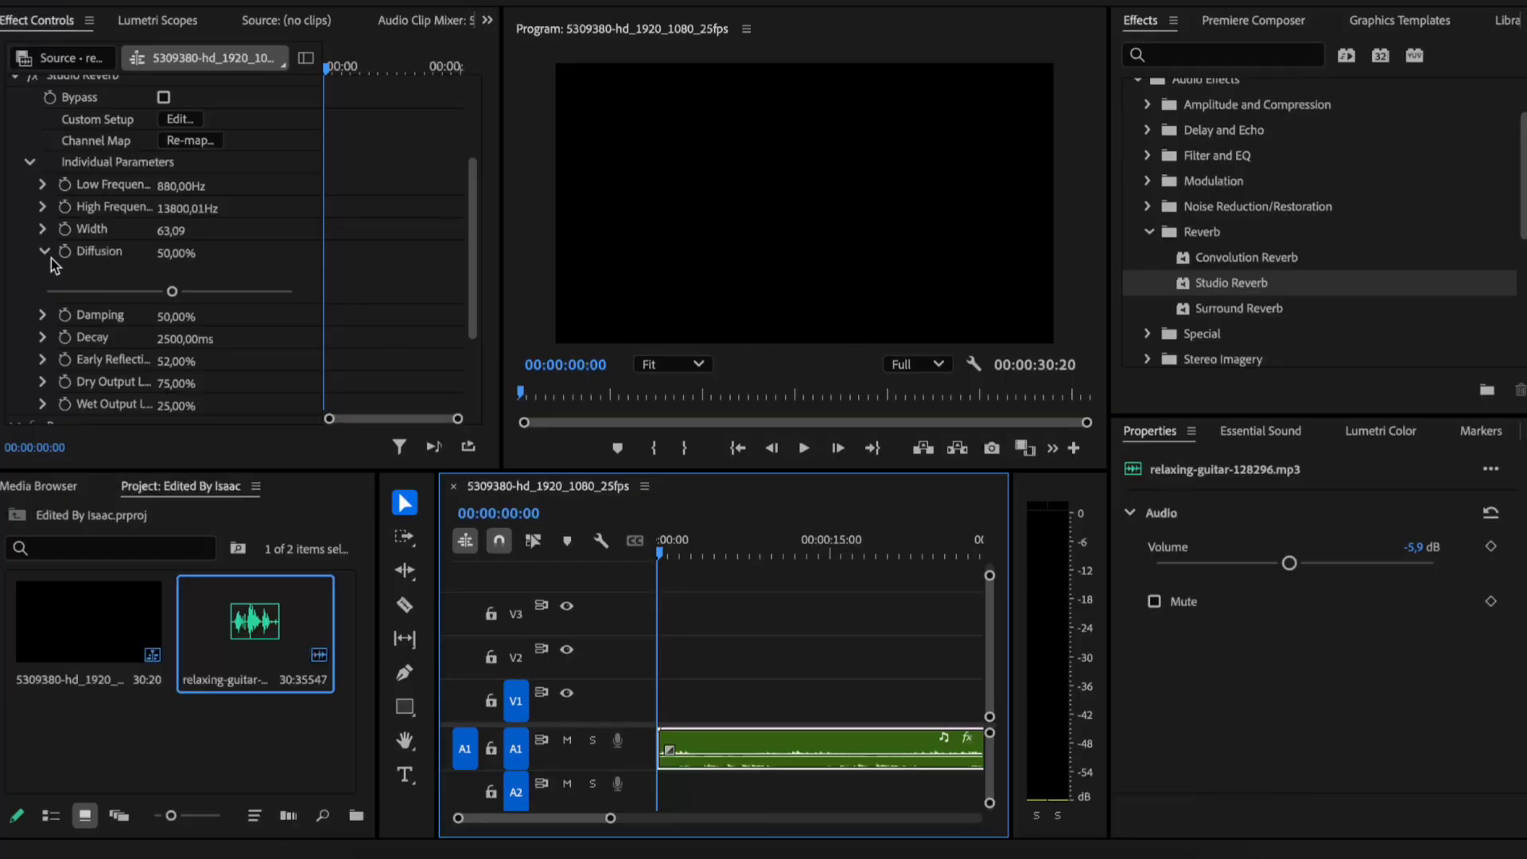
Test a low Diffusion during playback, set it to 100%, and check the Studio Reverb's bypass
{"action": "left_click", "coordinate": [68, 291]}
{"action": "key", "text": "space"}
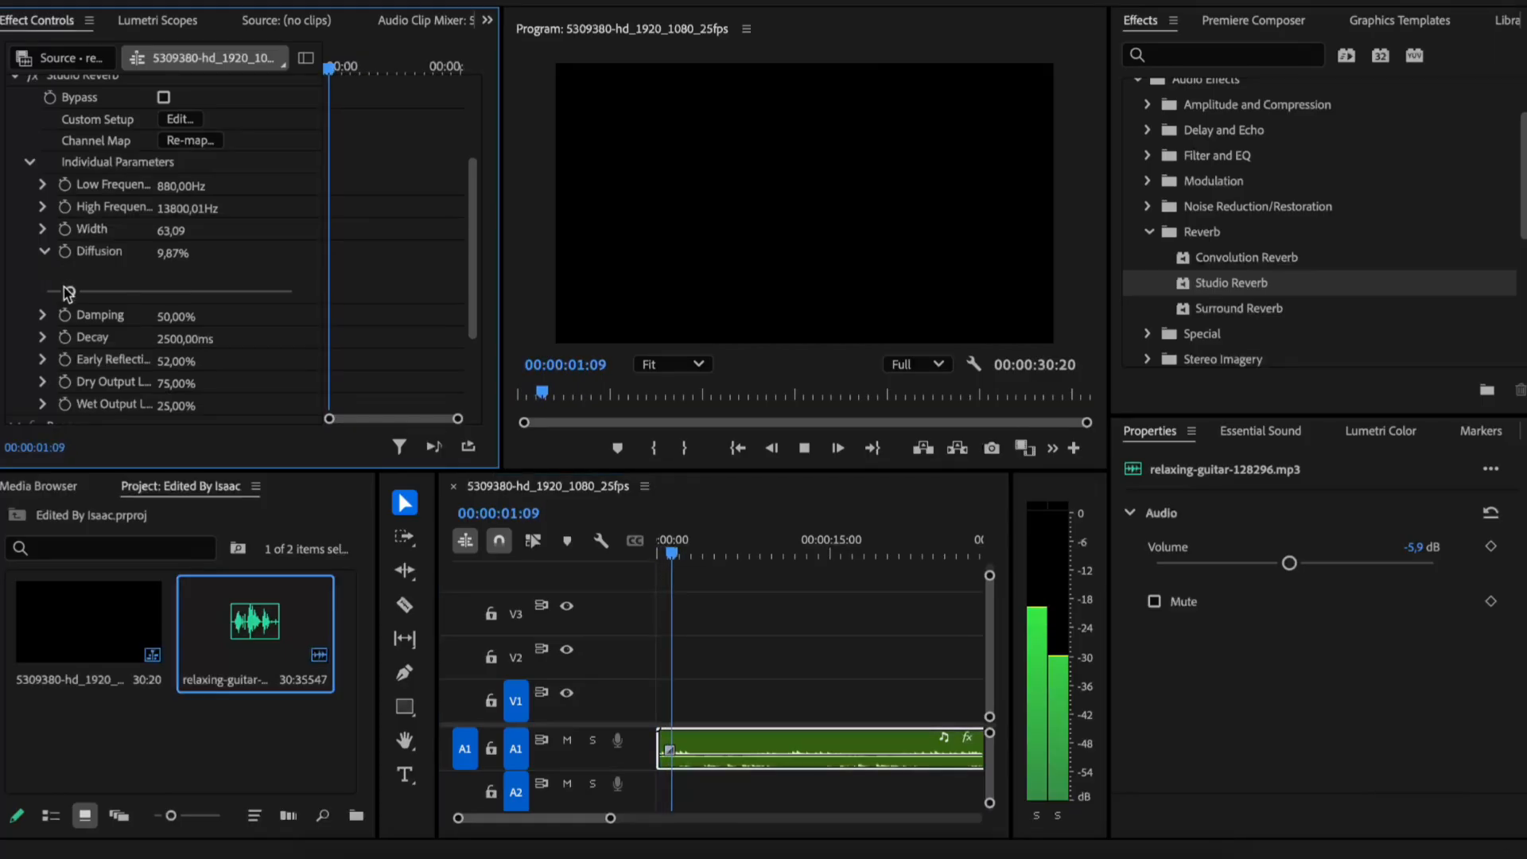
{"action": "left_click_drag", "start_coordinate": [70, 292], "coordinate": [307, 294]}
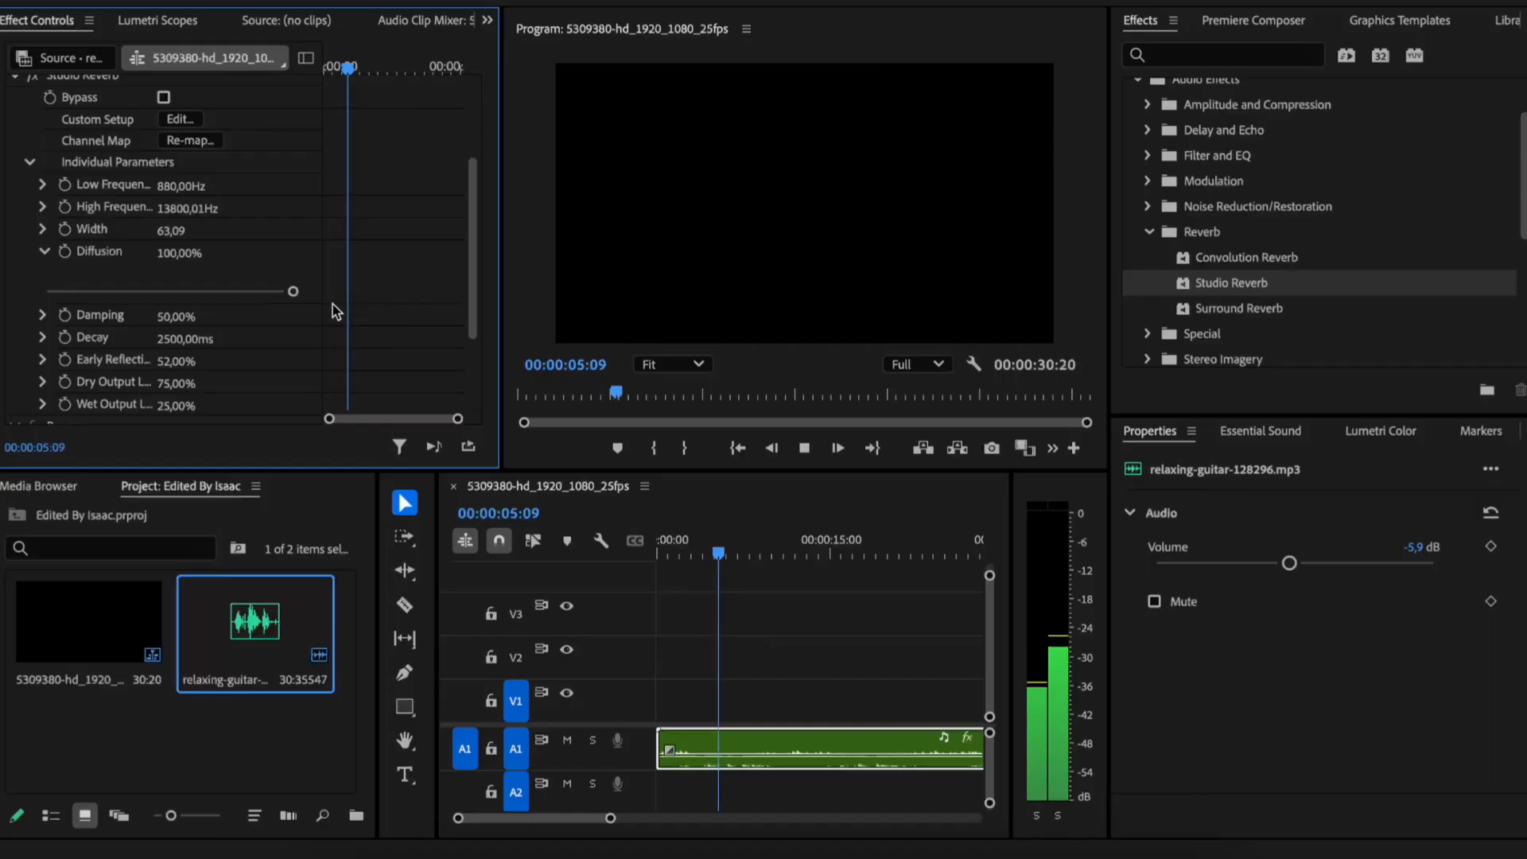
{"action": "scroll", "coordinate": [326, 303], "scroll_direction": "up", "scroll_amount": 1}
{"action": "left_click", "coordinate": [163, 119]}
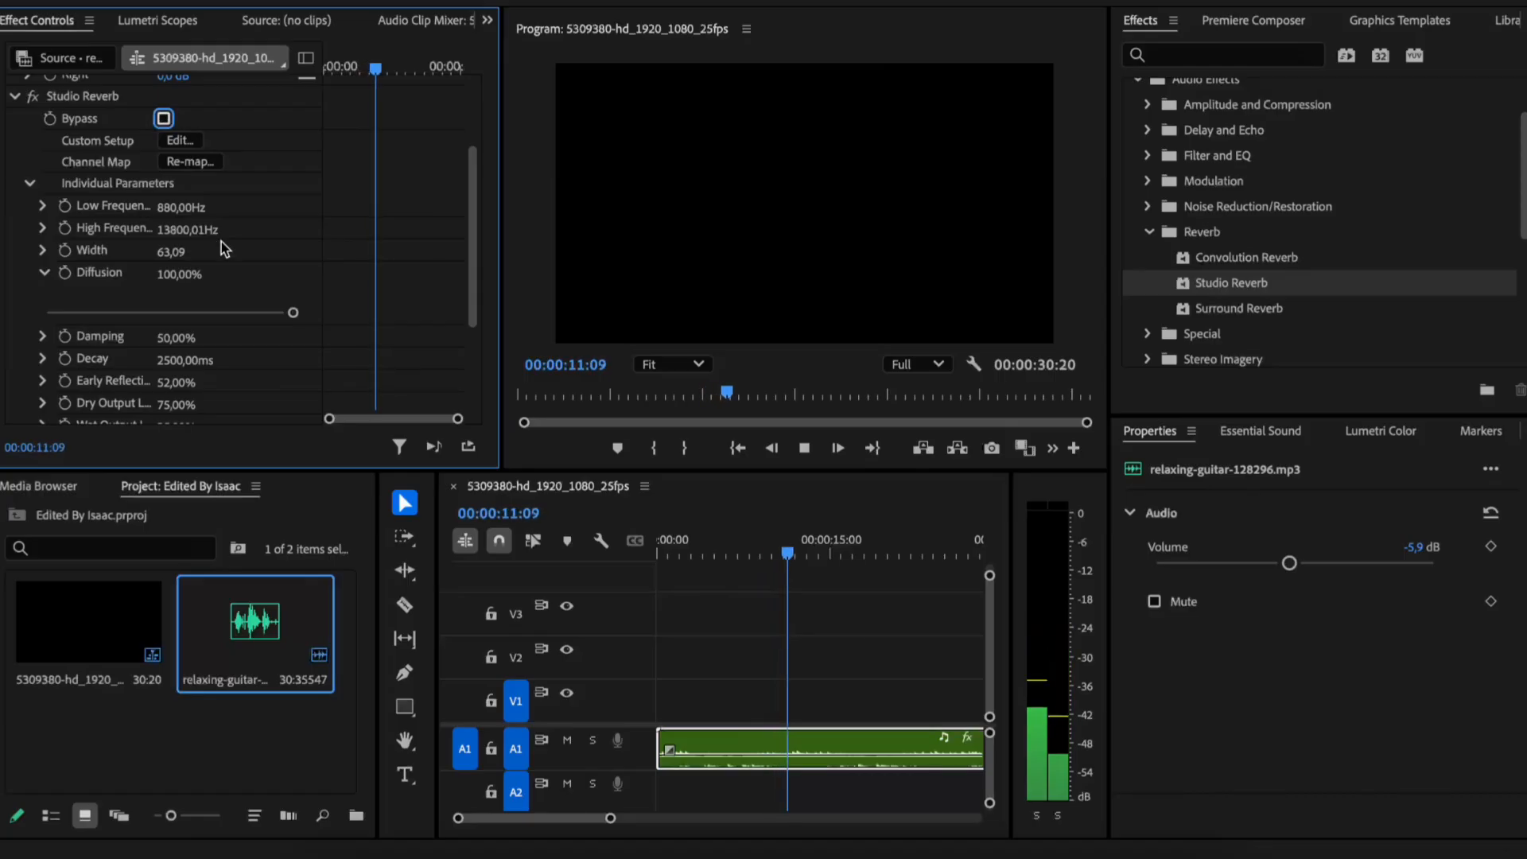
Set the Studio Reverb's Width to 98,71 and replay the clip from the start, toggling the bypass to compare
{"action": "left_click", "coordinate": [42, 249]}
{"action": "mouse_move", "coordinate": [202, 290]}
{"action": "left_mouse_down"}
{"action": "mouse_move", "coordinate": [226, 290]}
{"action": "mouse_move", "coordinate": [202, 293]}
{"action": "left_mouse_up"}
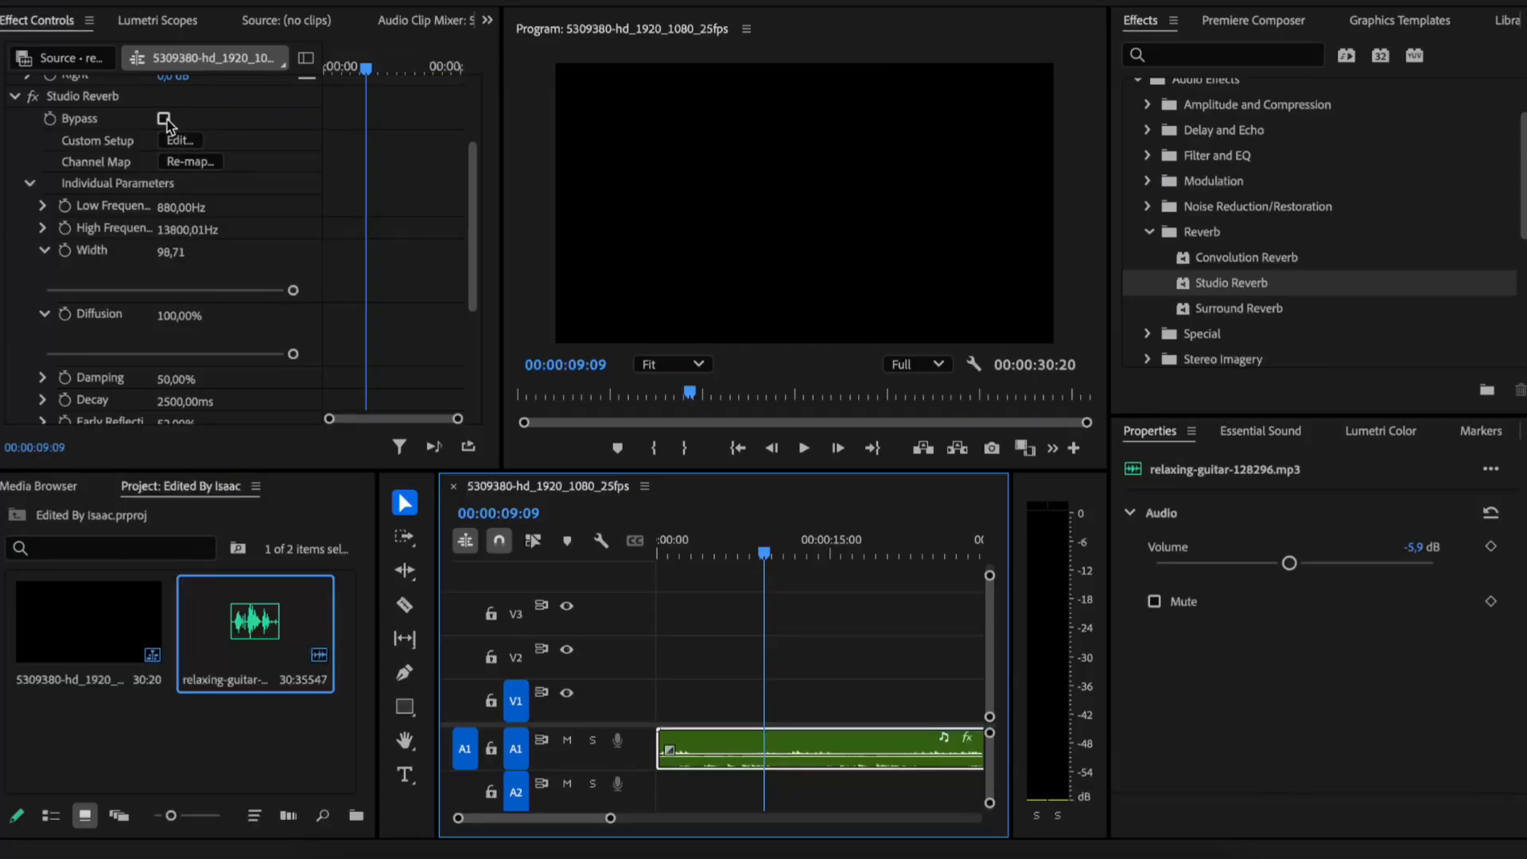
{"action": "key", "text": "Home"}
{"action": "key", "text": "space"}
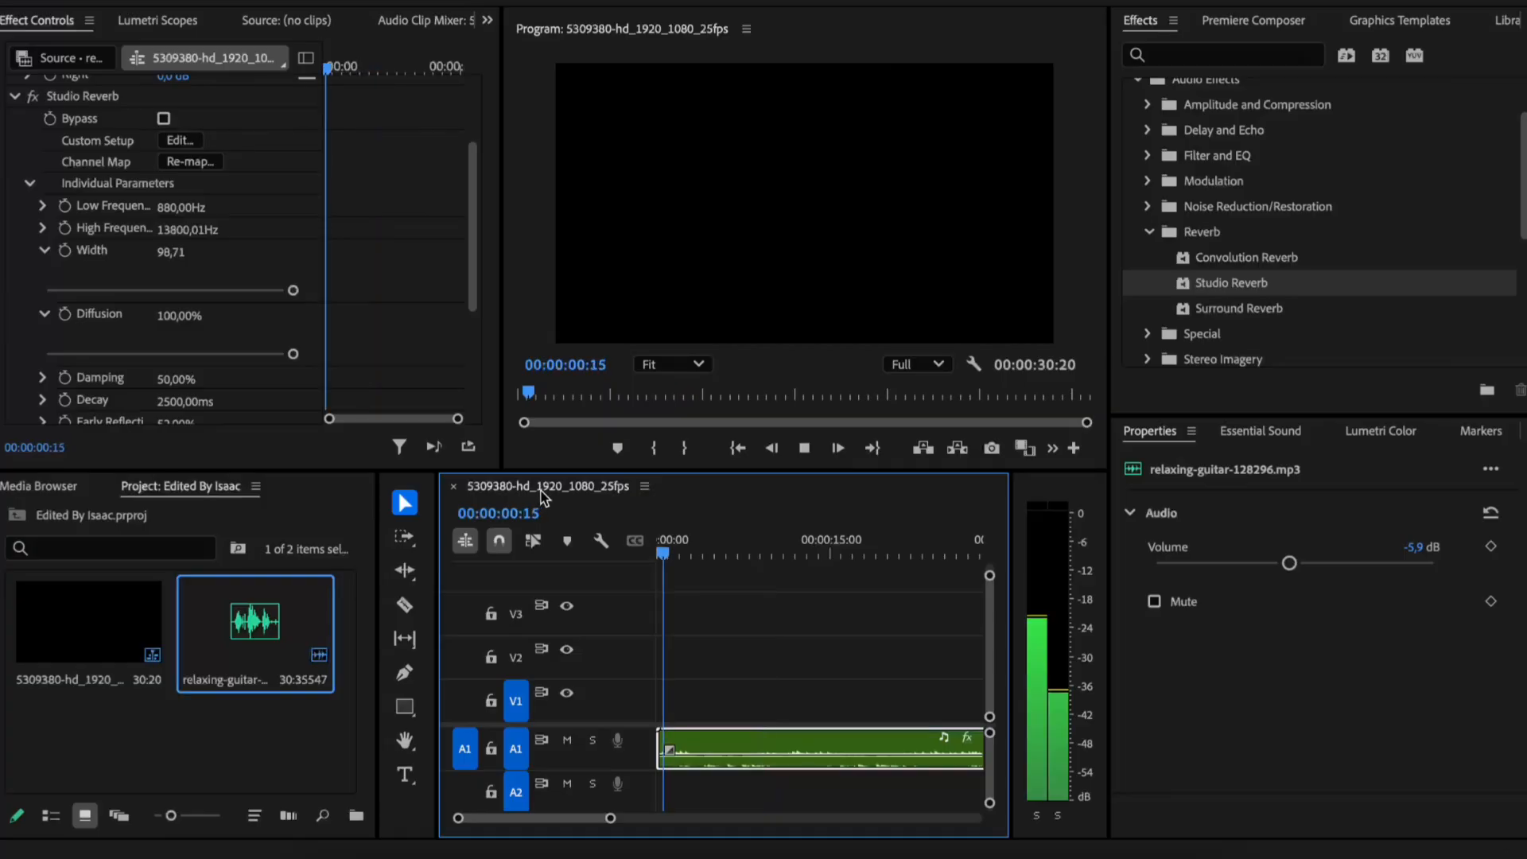
{"action": "left_click", "coordinate": [164, 119]}
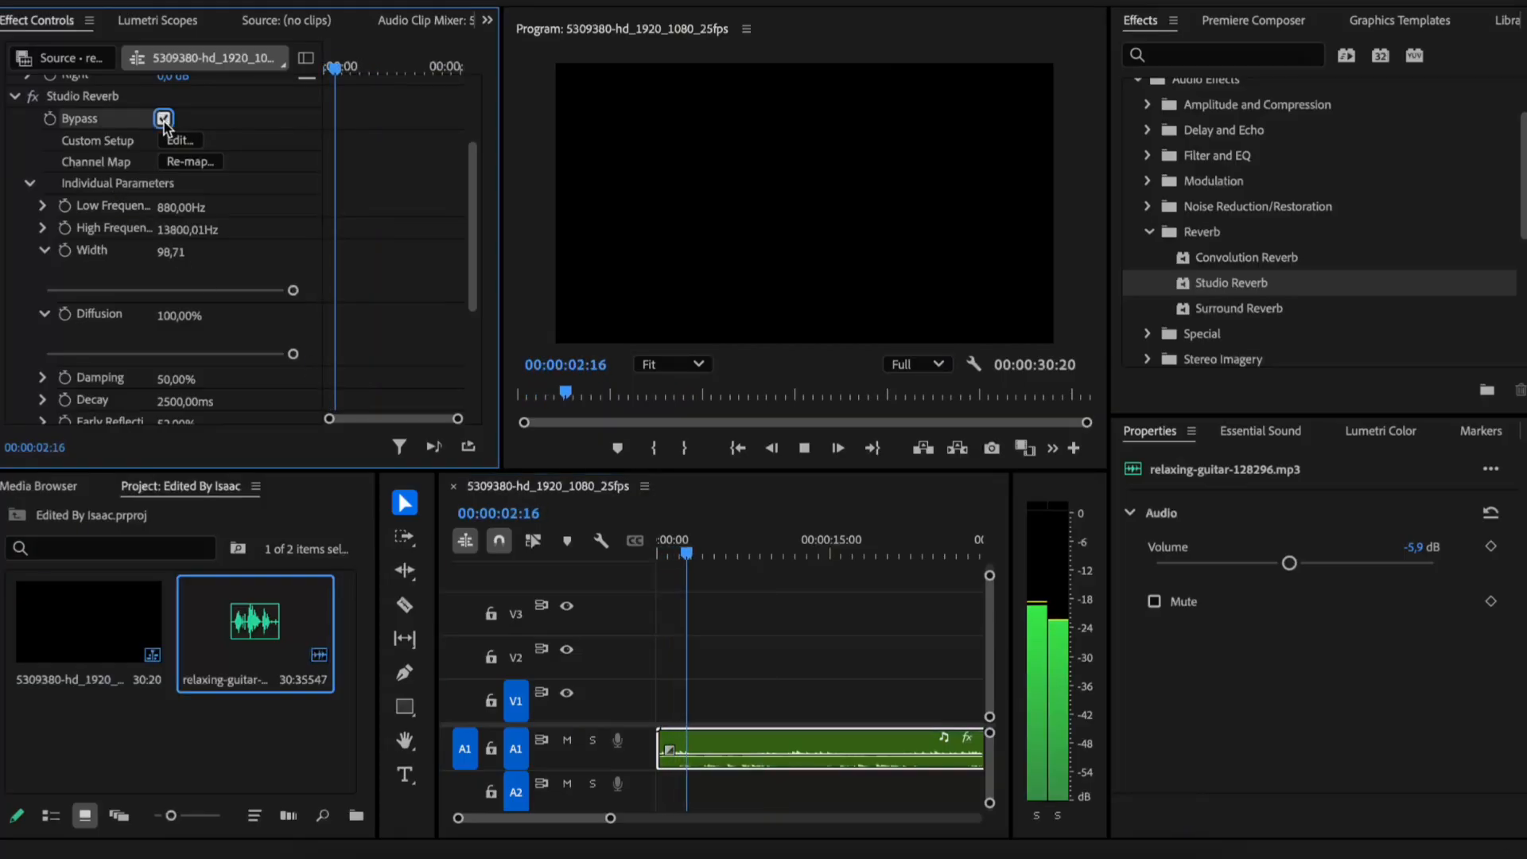
{"action": "left_click", "coordinate": [164, 119]}
{"action": "left_click", "coordinate": [164, 119]}
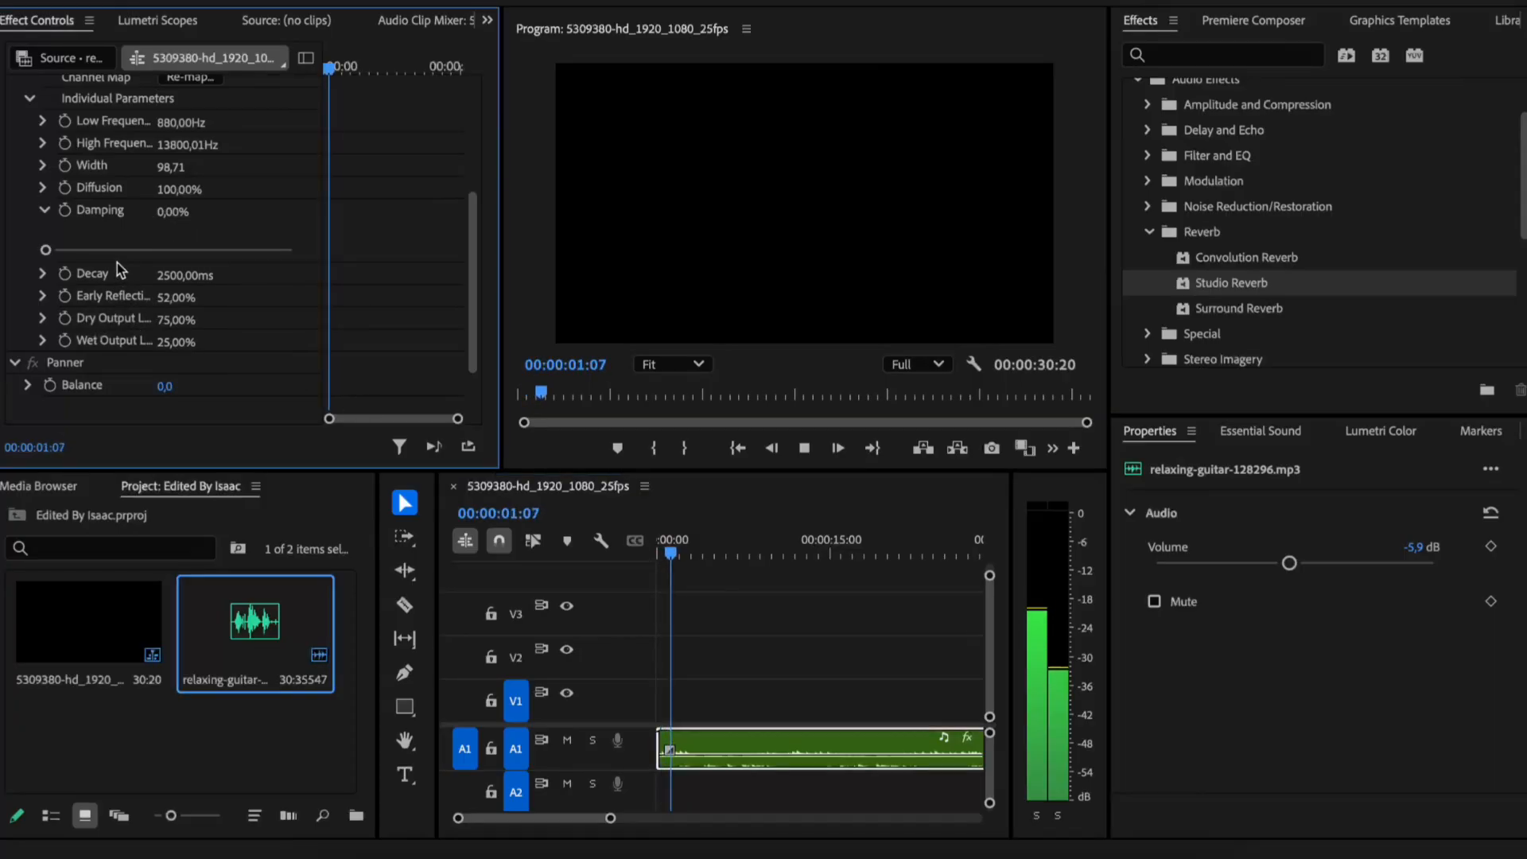
Set the Studio Reverb's Damping to 50,64% and Decay to 3438,63 ms, testing their extremes during playback
{"action": "left_click_drag", "start_coordinate": [74, 251], "coordinate": [294, 251]}
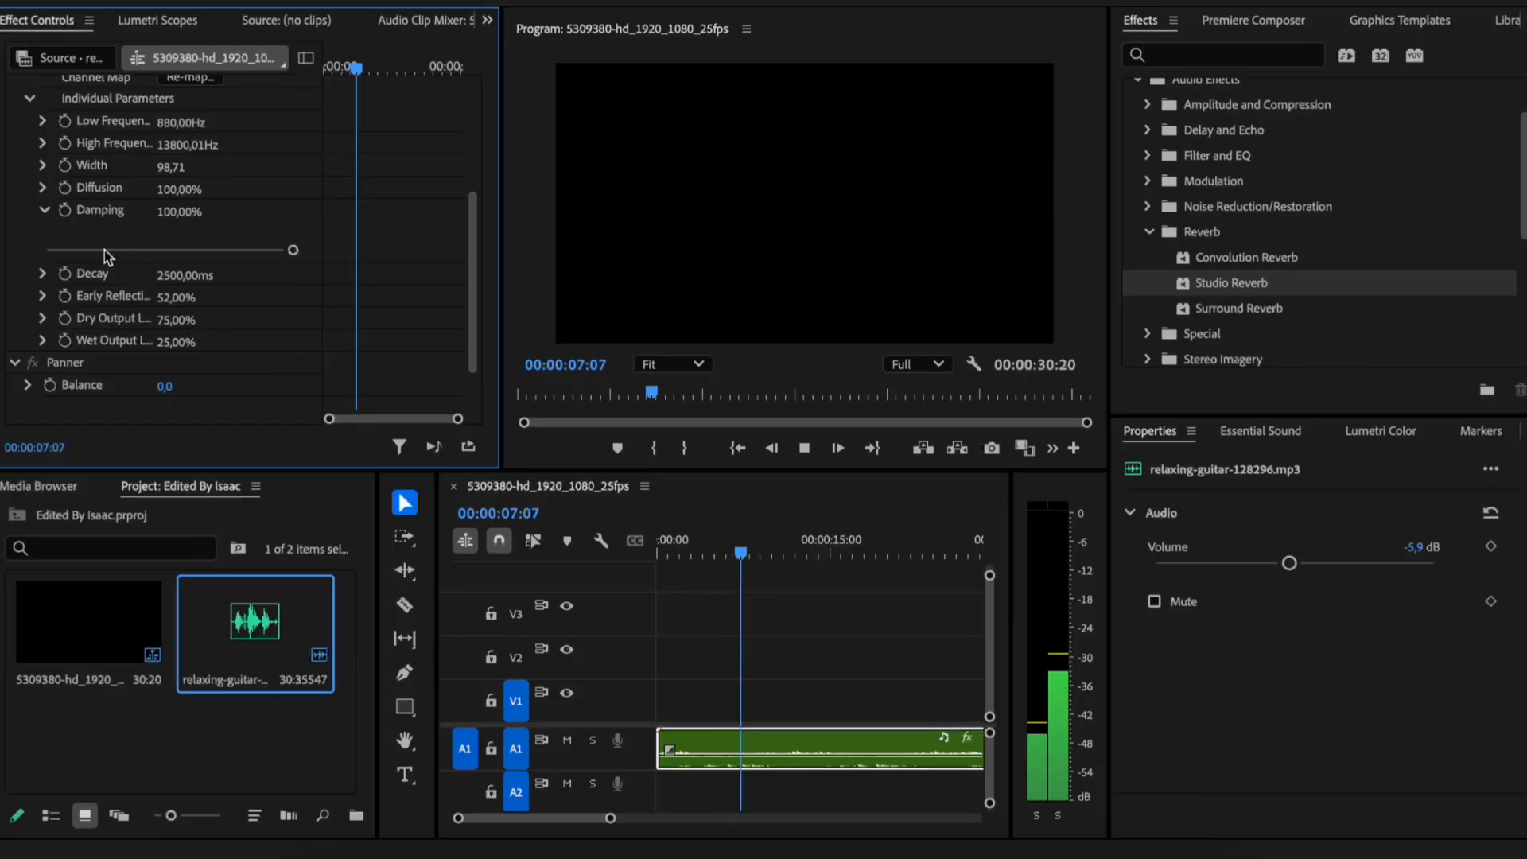
{"action": "left_click", "coordinate": [171, 251]}
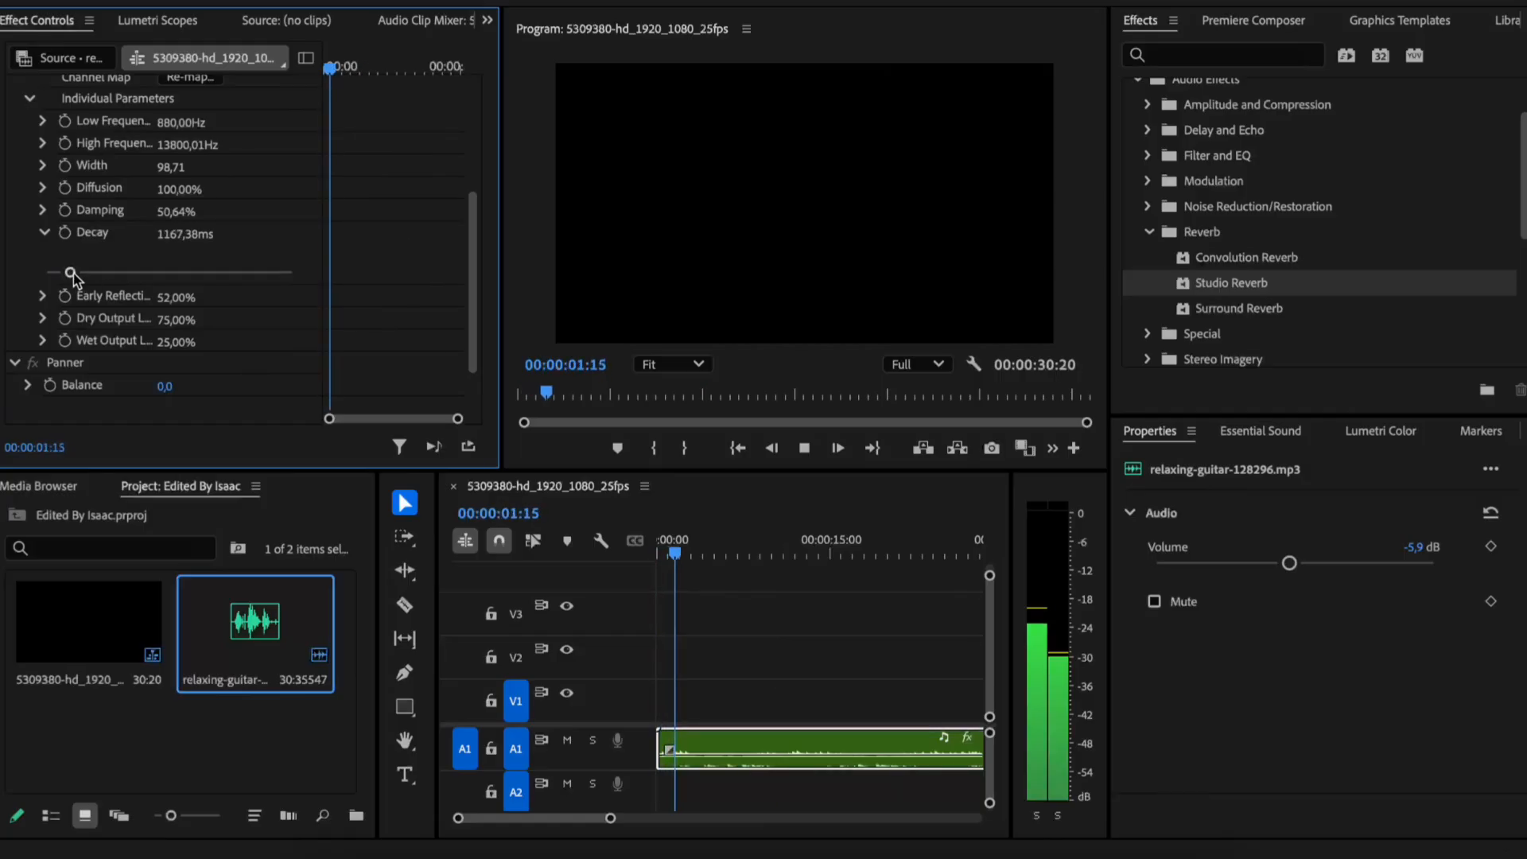
{"action": "left_click_drag", "start_coordinate": [72, 274], "coordinate": [296, 284]}
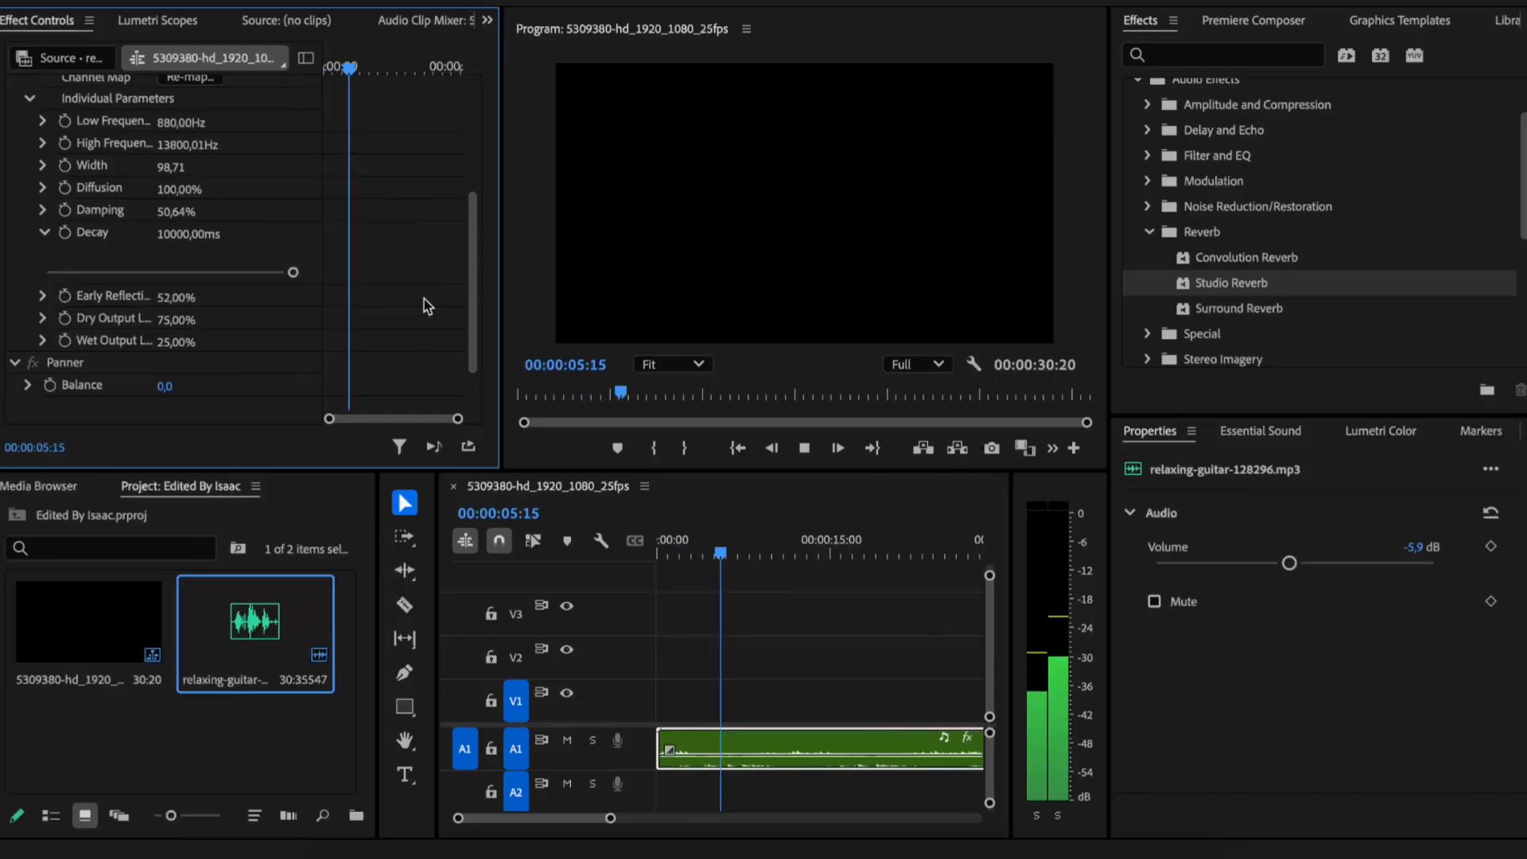
{"action": "left_click_drag", "start_coordinate": [292, 272], "coordinate": [48, 275]}
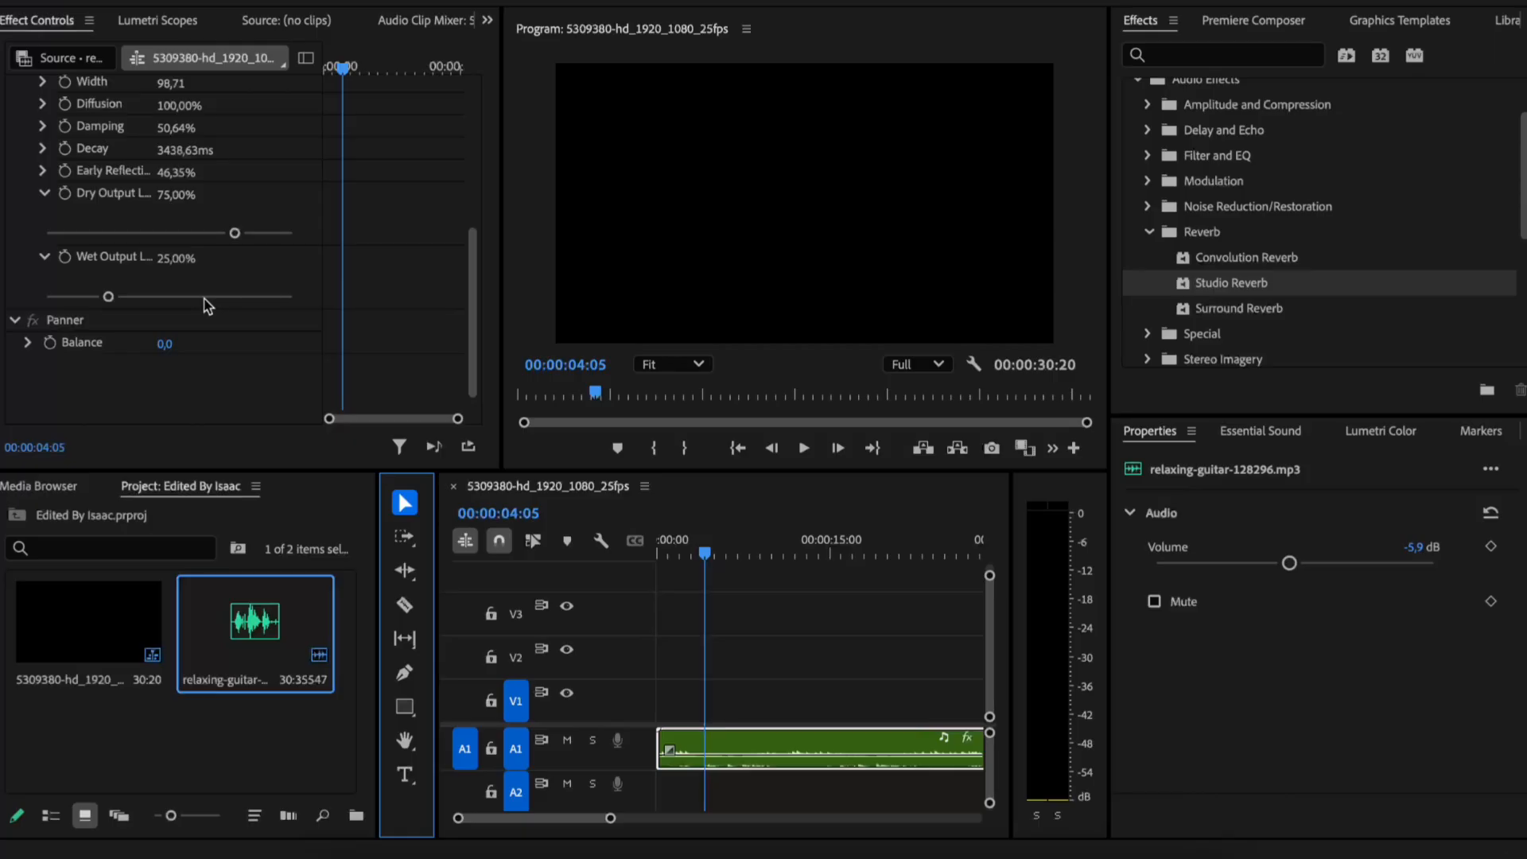
Set the Studio Reverb's wet output level to 96,14% and dry output level to 50,64% during playback
{"action": "key", "text": "space"}
{"action": "left_click", "coordinate": [192, 296]}
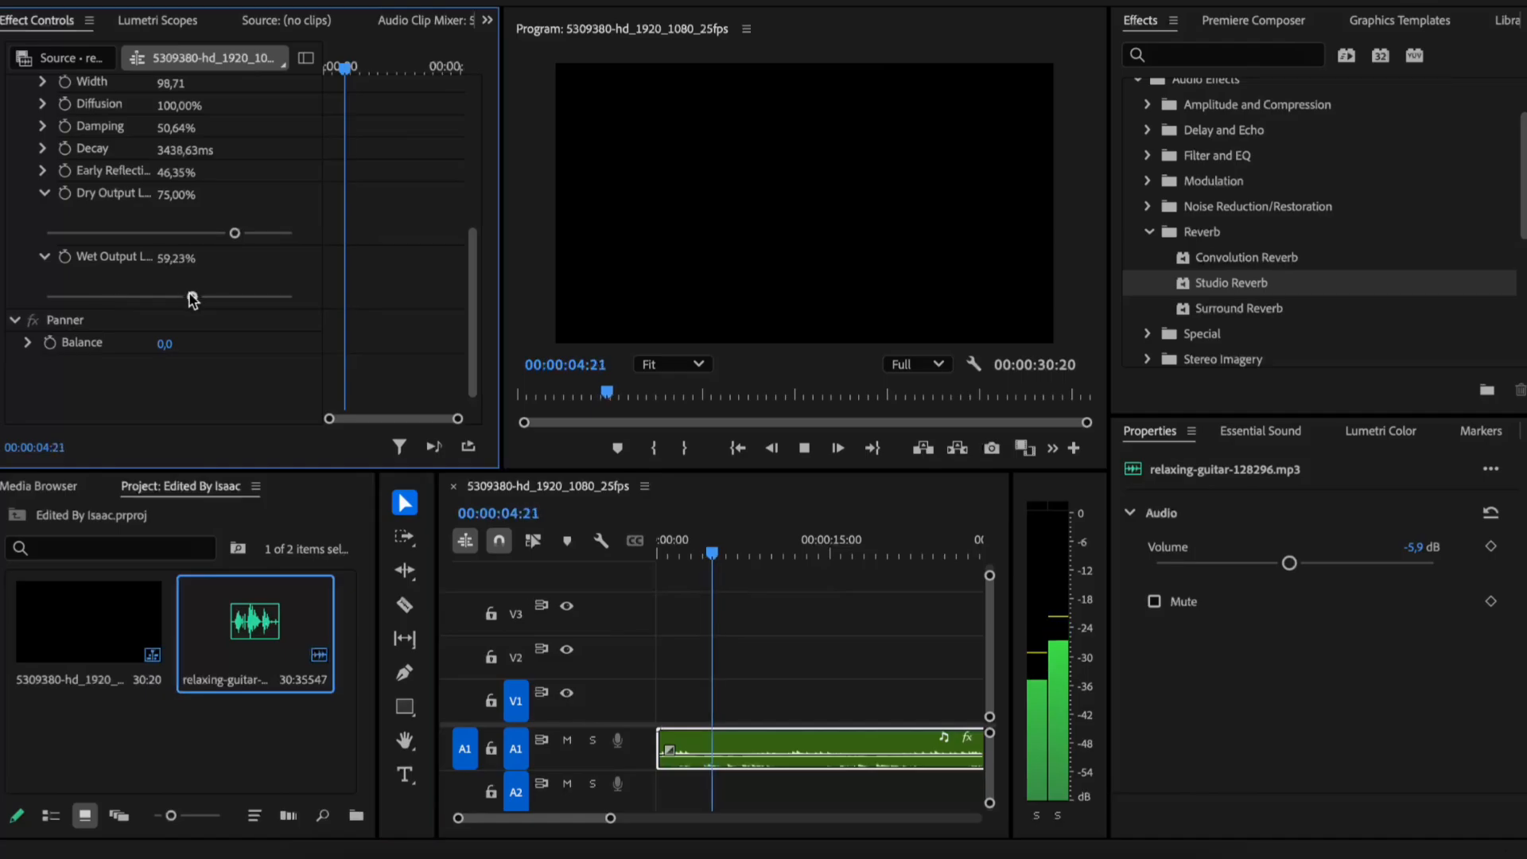
{"action": "left_click", "coordinate": [117, 233]}
{"action": "left_click_drag", "start_coordinate": [118, 235], "coordinate": [78, 234]}
{"action": "left_click_drag", "start_coordinate": [191, 297], "coordinate": [280, 299]}
{"action": "left_click_drag", "start_coordinate": [92, 235], "coordinate": [171, 236]}
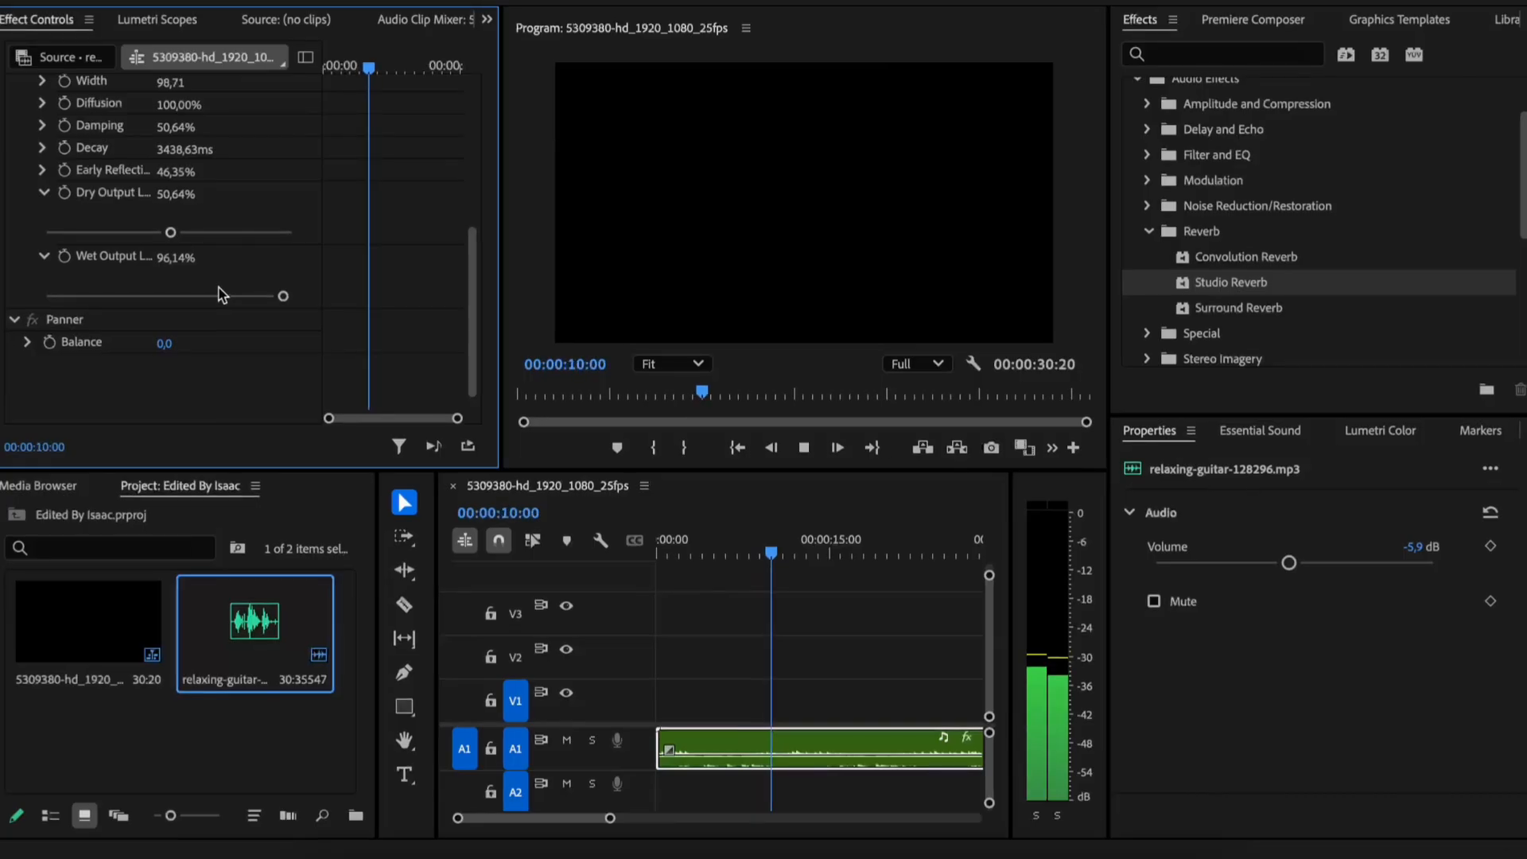